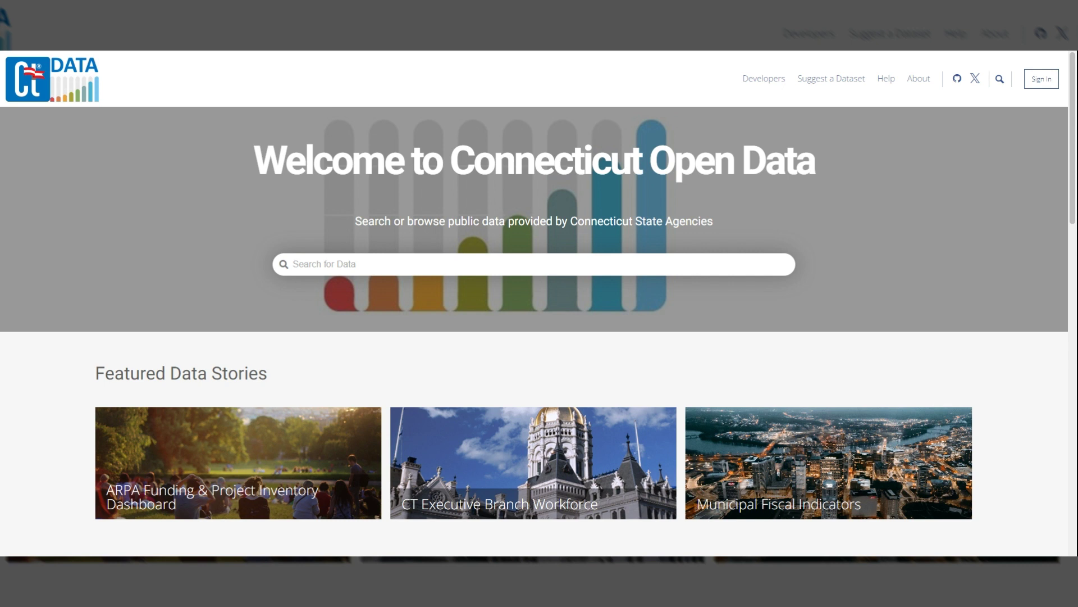
Step: Examine the portal home page's featured data stories, data topics, additional open data resources and learning links
scroll(1003, 345, down, 2)
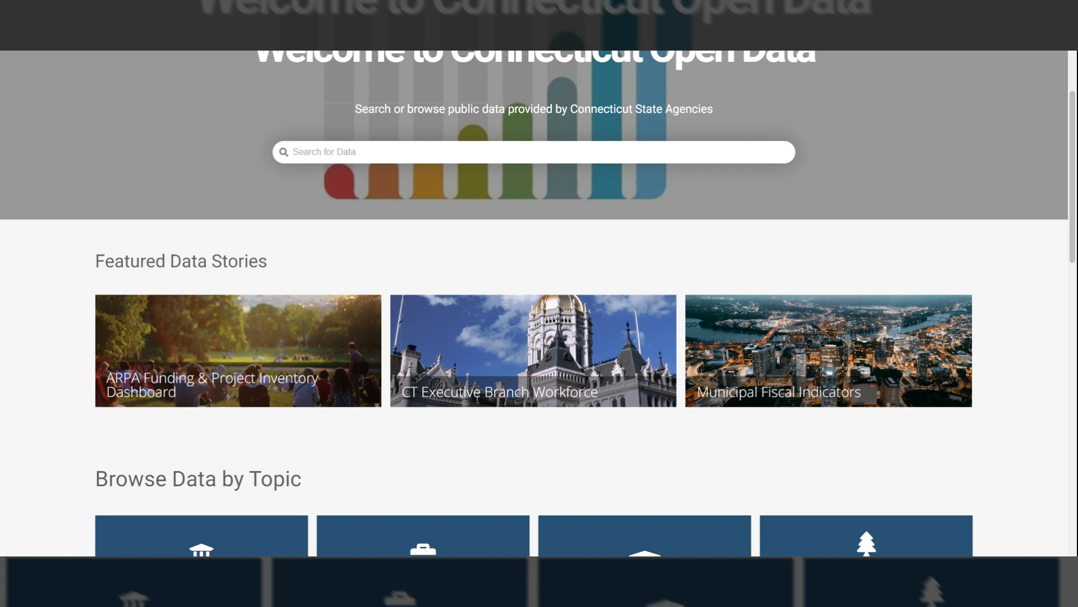
scroll(1023, 343, down, 4)
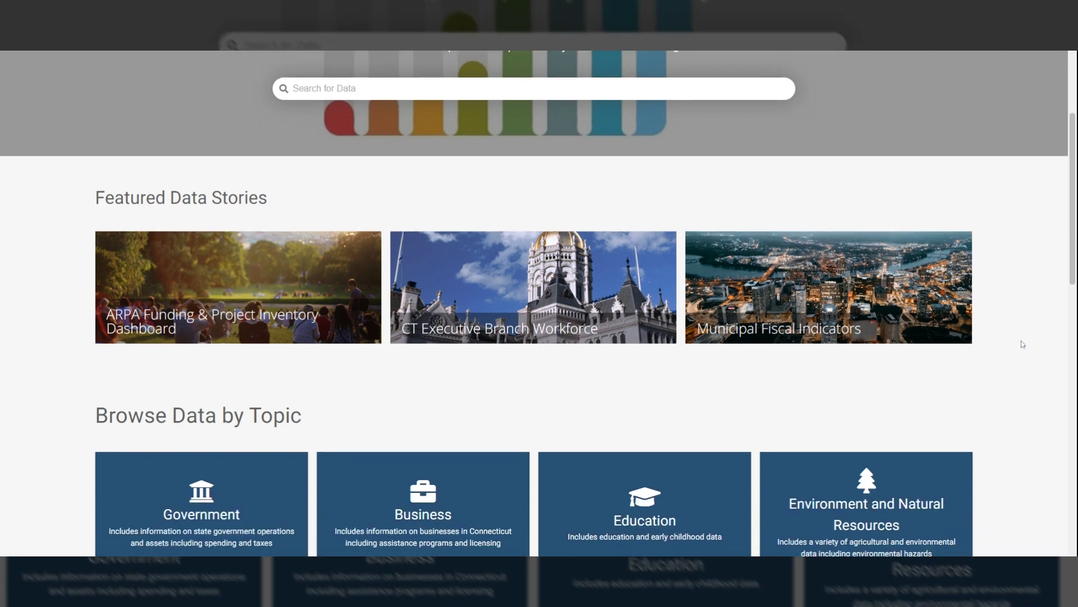
scroll(1023, 344, down, 3)
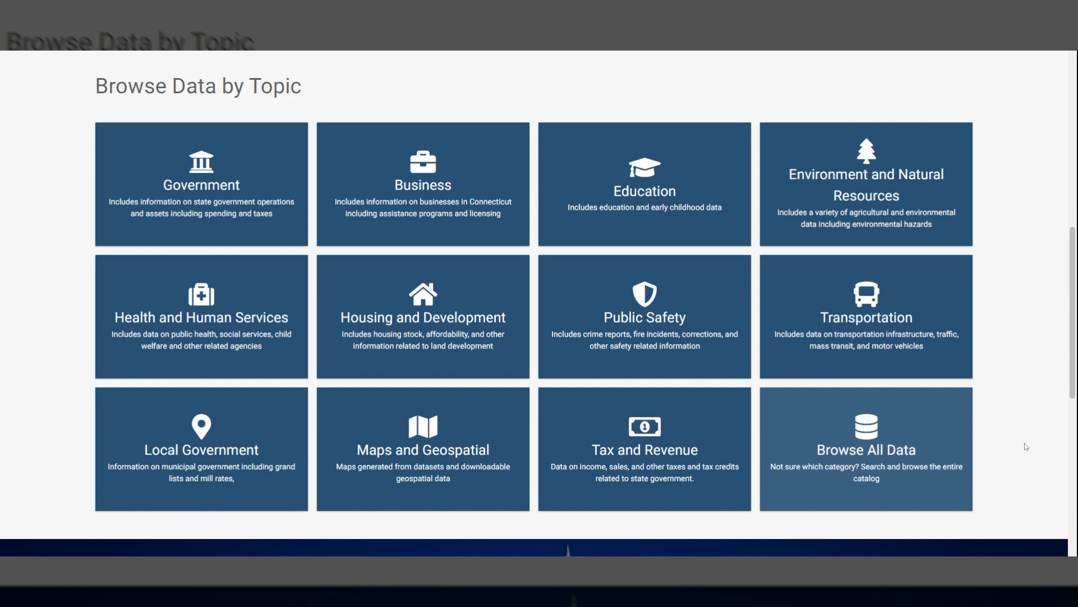
scroll(1023, 445, down, 2)
scroll(1022, 445, down, 4)
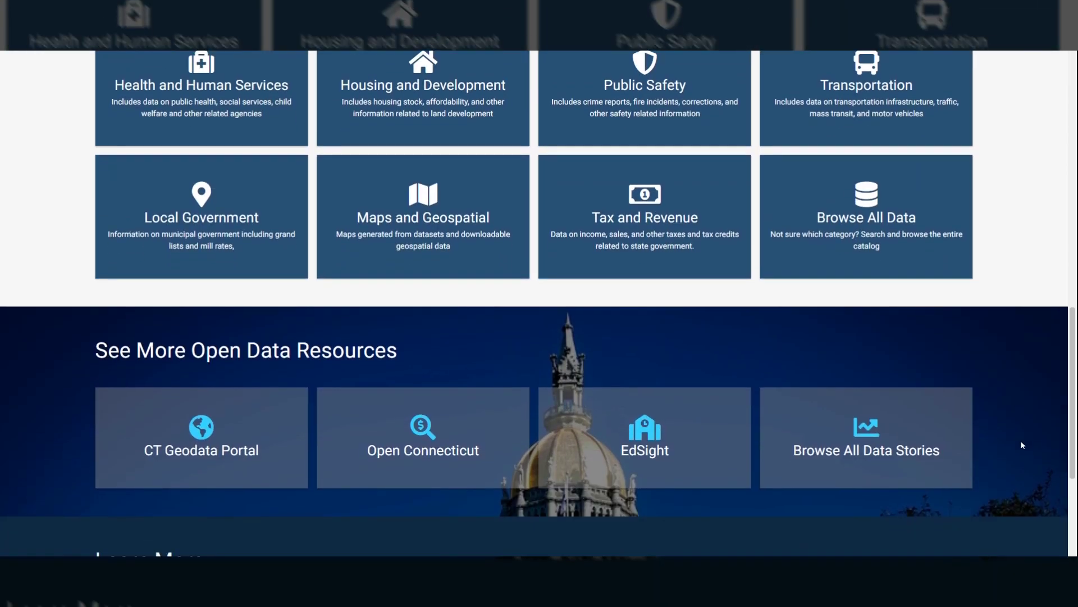
scroll(1023, 445, down, 1)
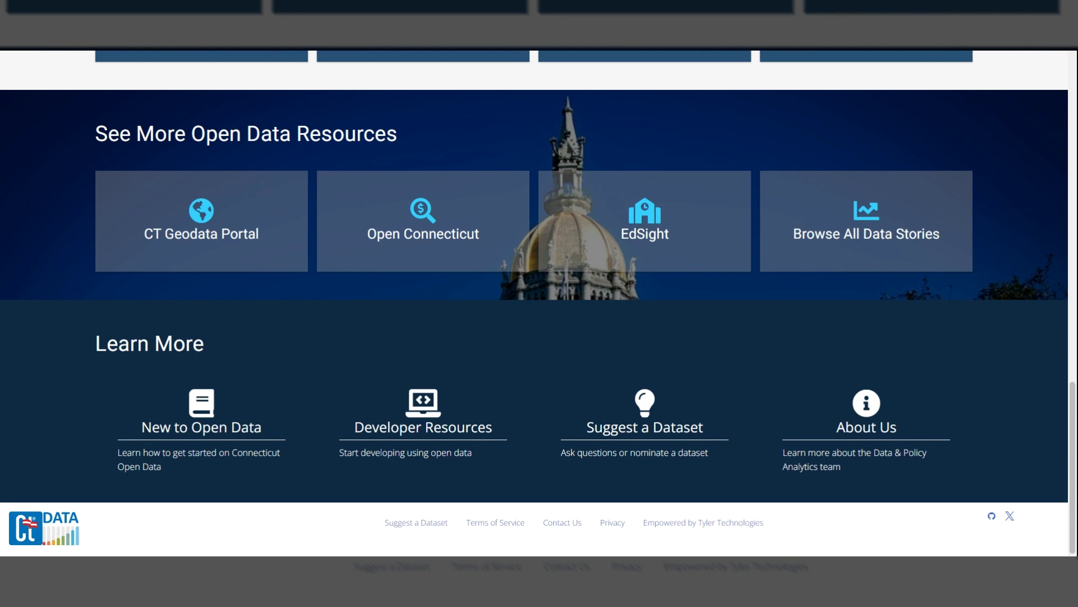
scroll(1027, 407, up, 10)
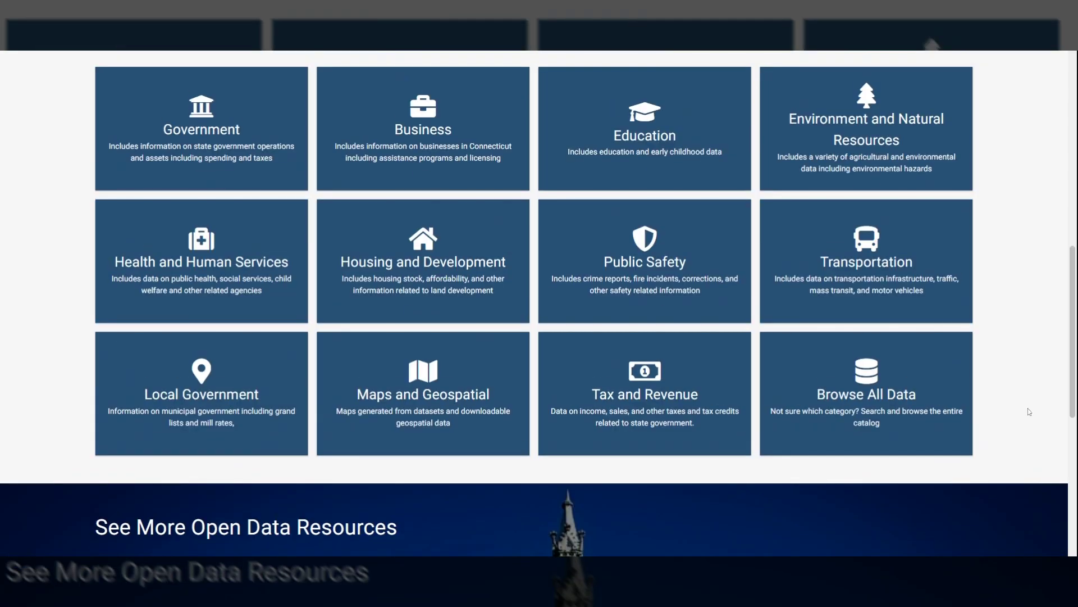
scroll(1029, 412, up, 5)
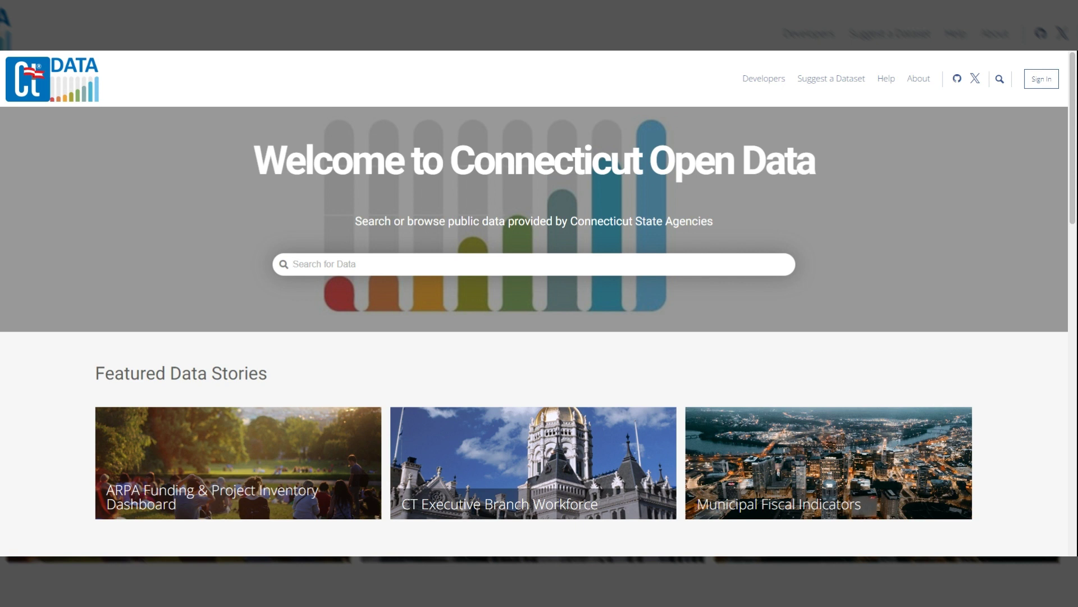
Step: Search the portal for "flu", review the matching datasets and open Connecticut Reportable Disease Case List
text(flu)
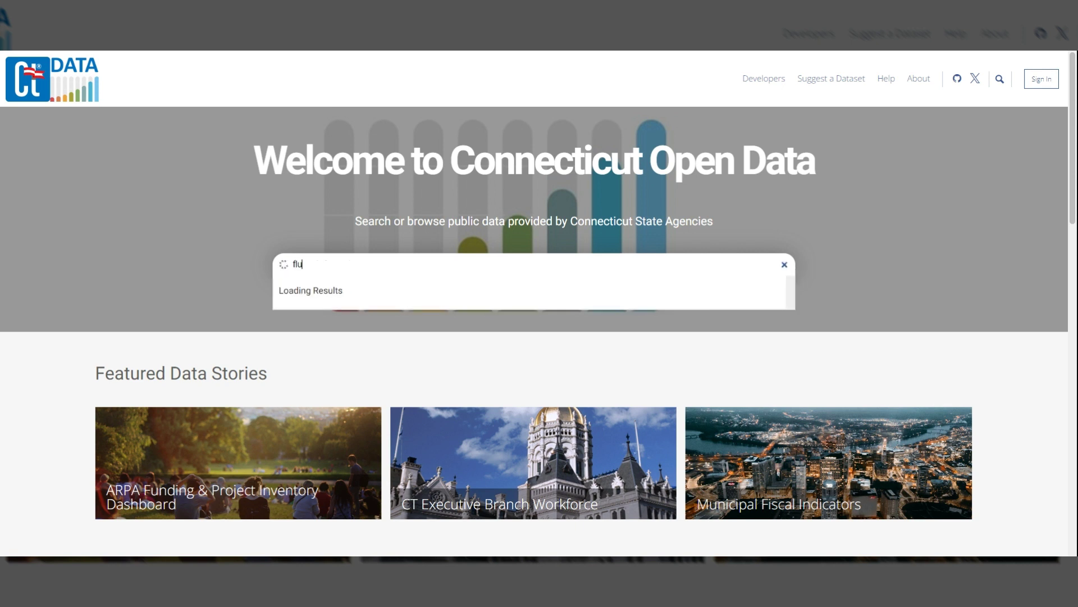
key(Return)
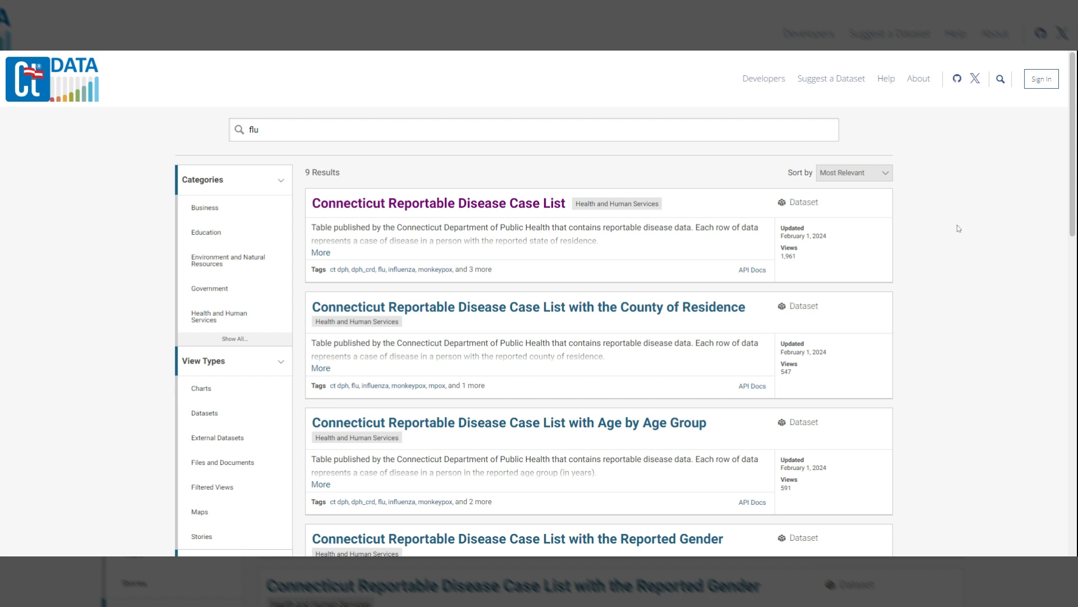
scroll(958, 227, down, 1)
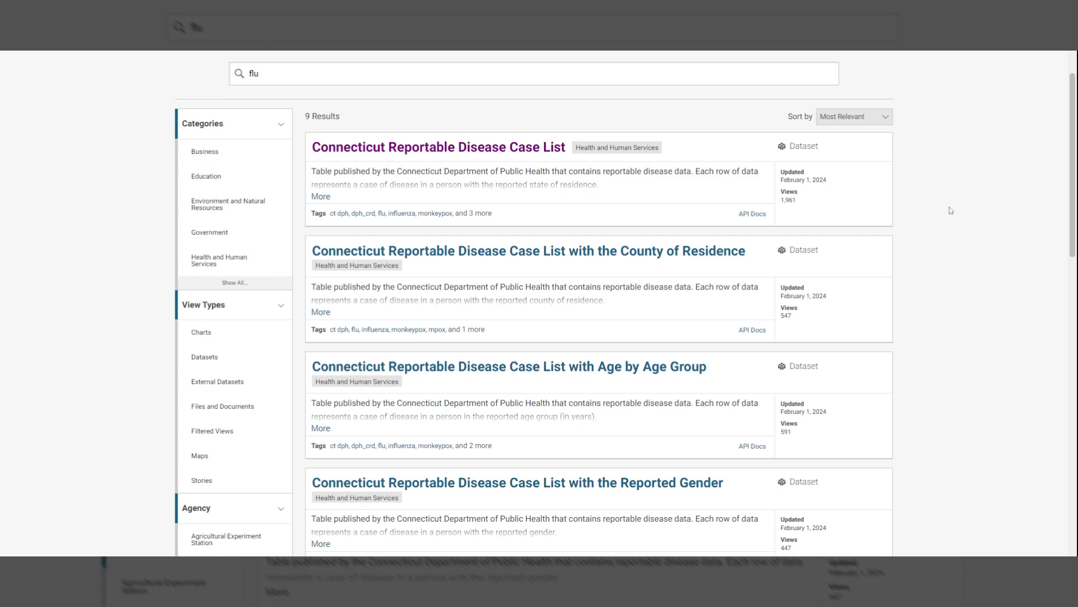
scroll(952, 215, down, 2)
scroll(953, 216, down, 5)
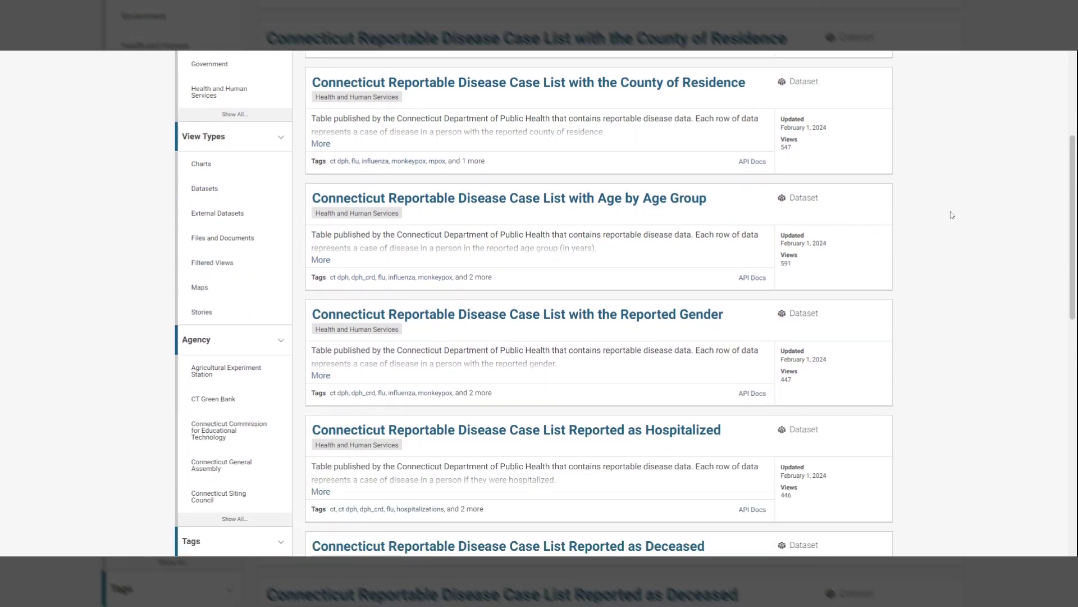
scroll(953, 215, down, 3)
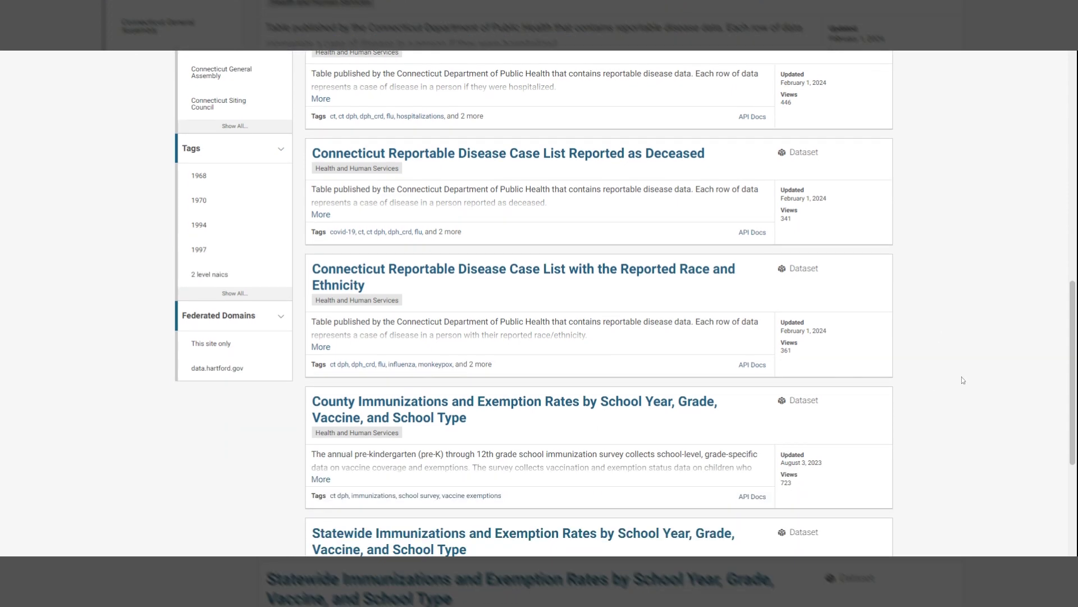
scroll(961, 380, down, 2)
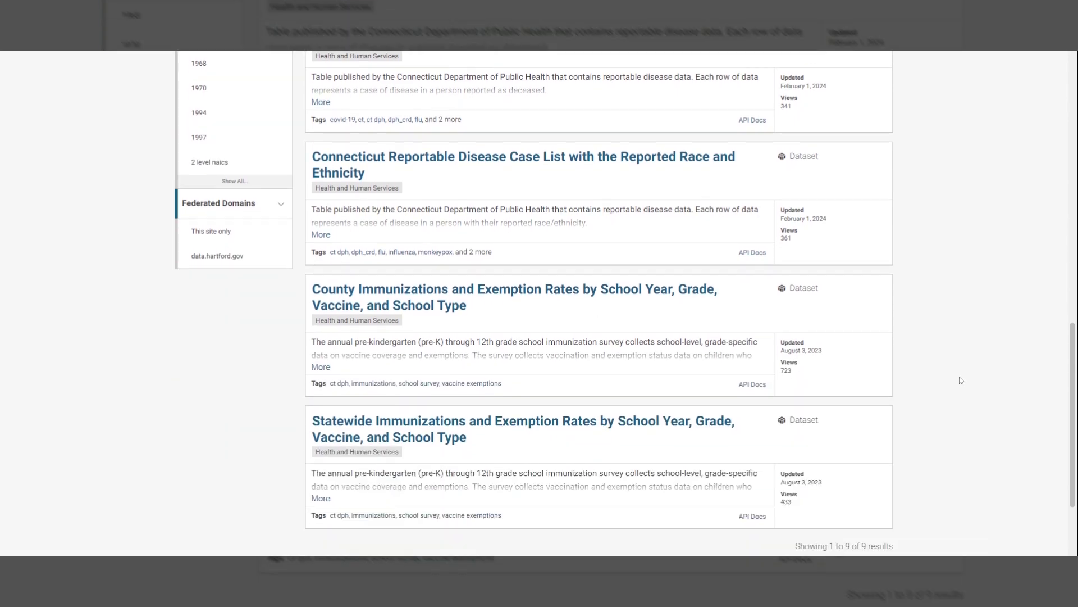
scroll(960, 387, up, 15)
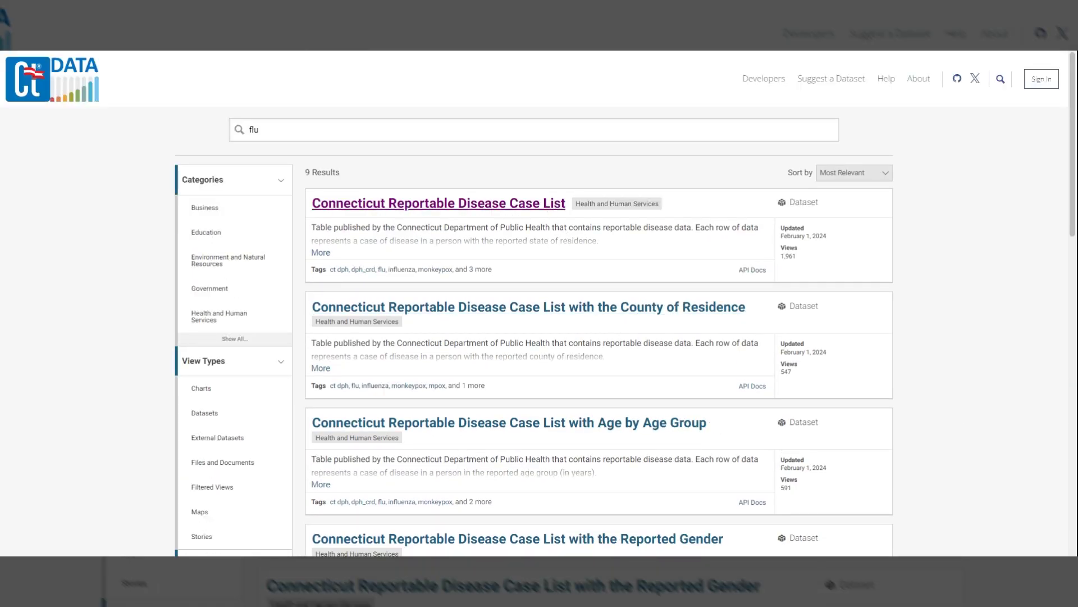
click(540, 209)
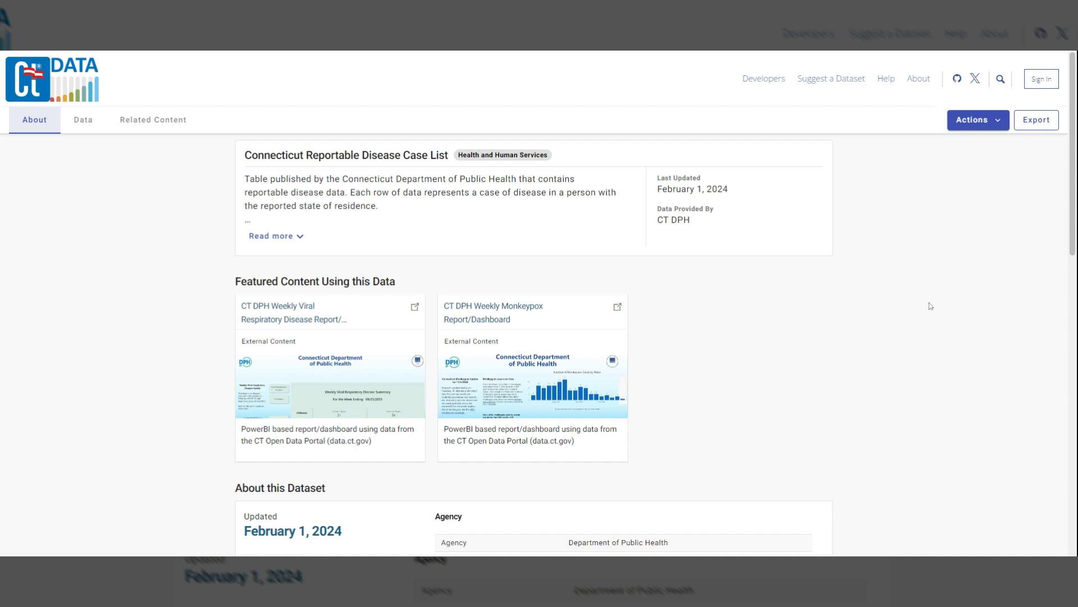
Step: Read the dataset's full description, featured content and metadata, and expand the complete list of its columns
click(271, 236)
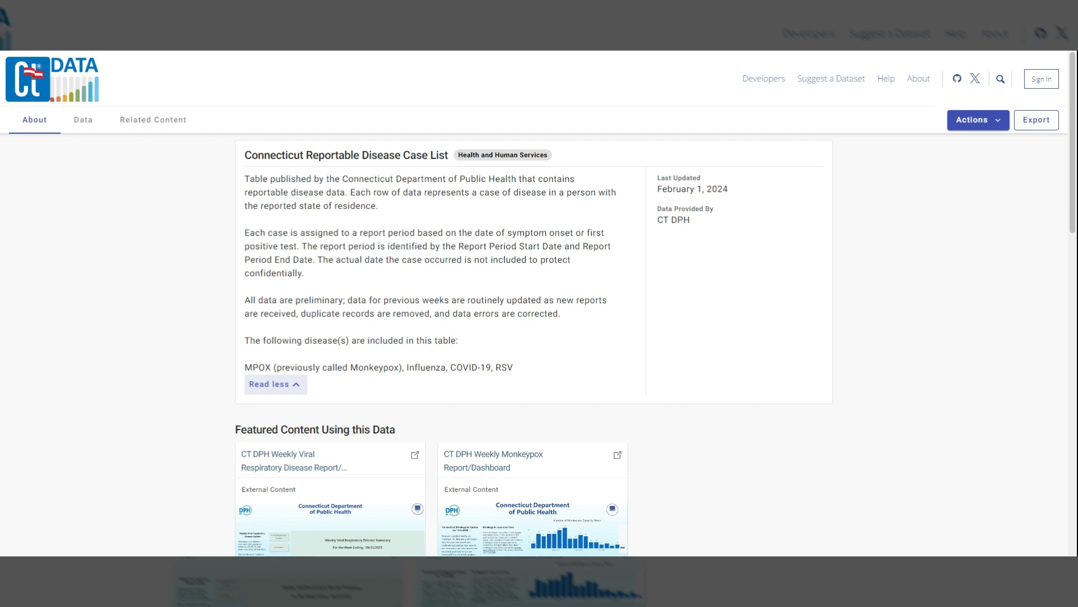
scroll(848, 364, down, 3)
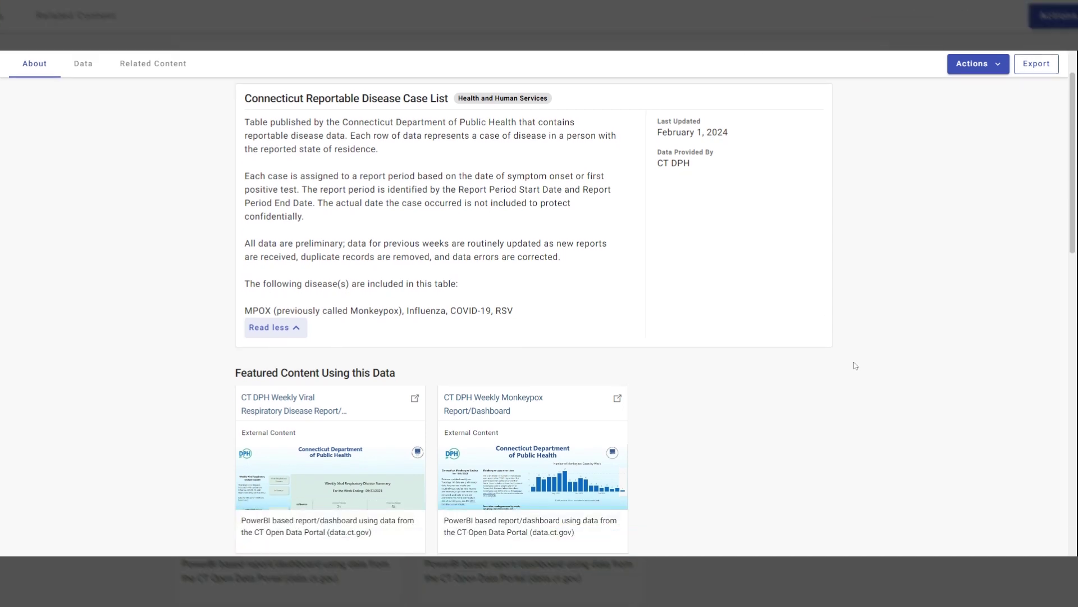
scroll(751, 319, down, 1)
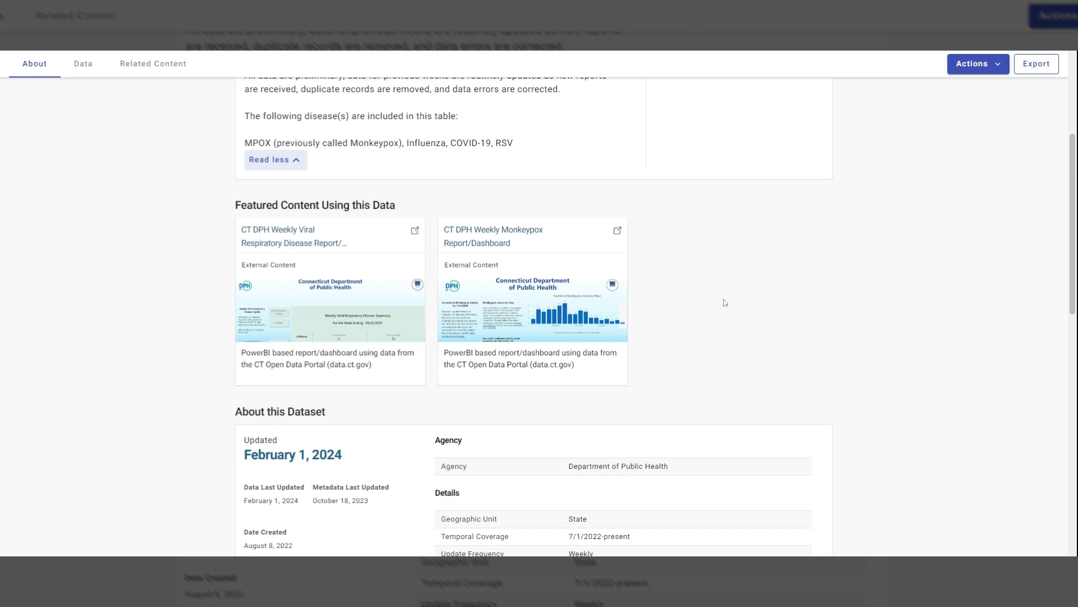
scroll(851, 281, down, 4)
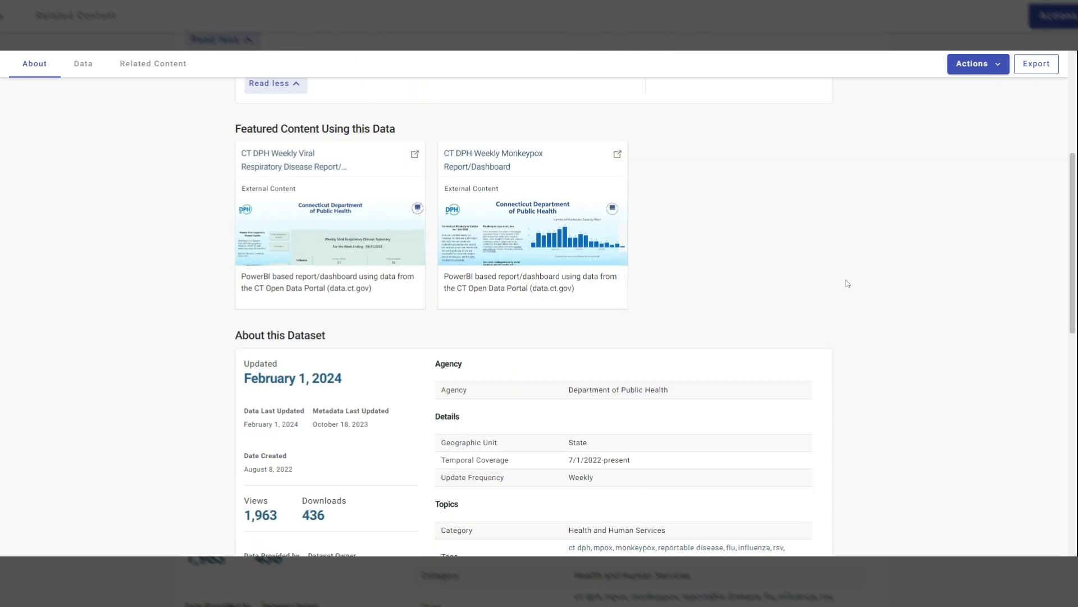
scroll(848, 284, down, 1)
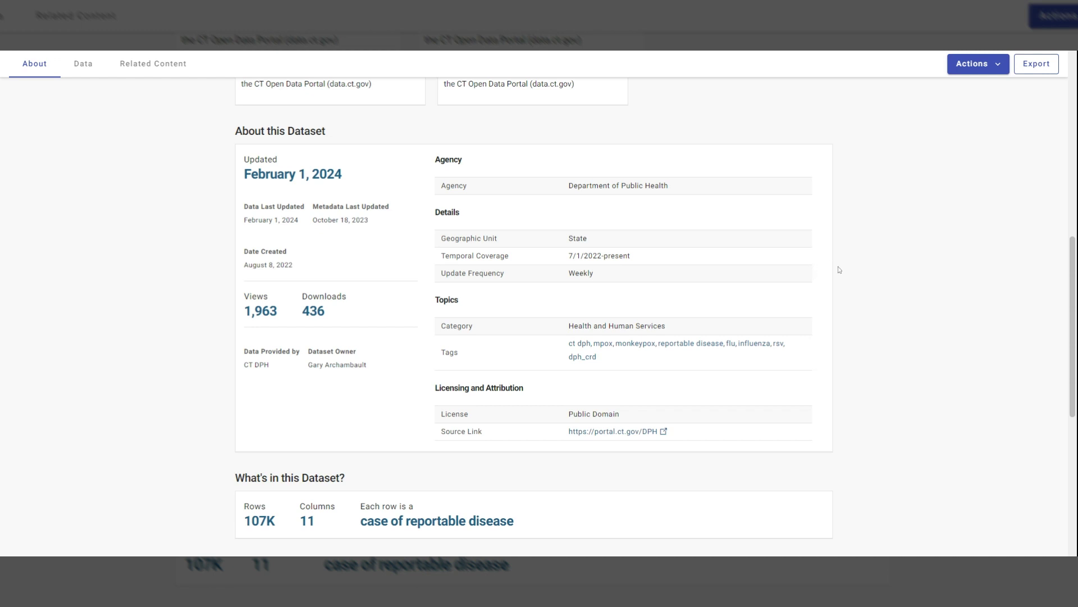
scroll(835, 257, down, 5)
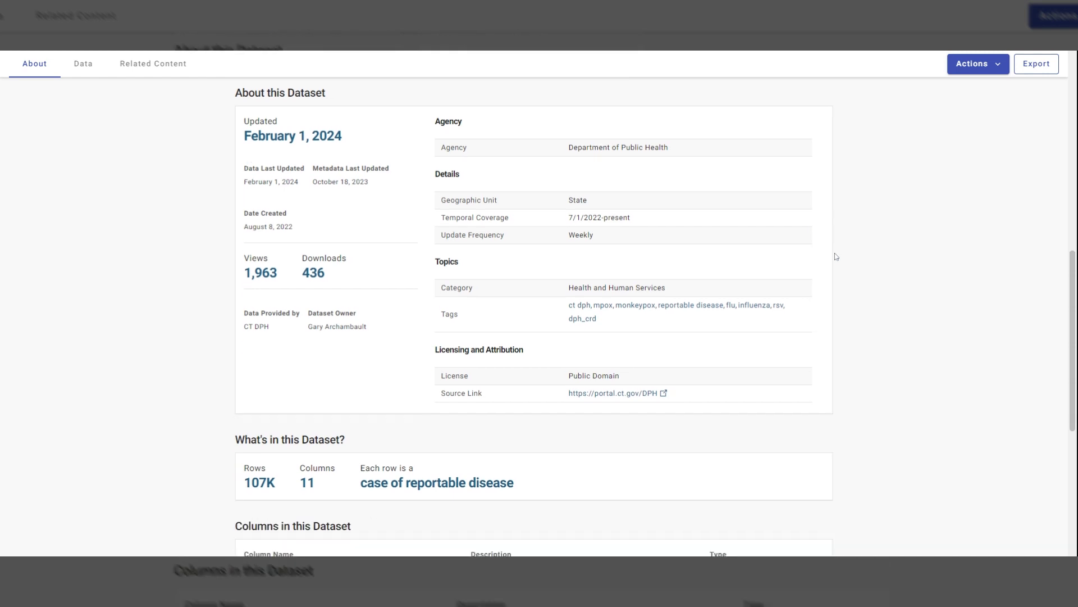
scroll(837, 257, down, 1)
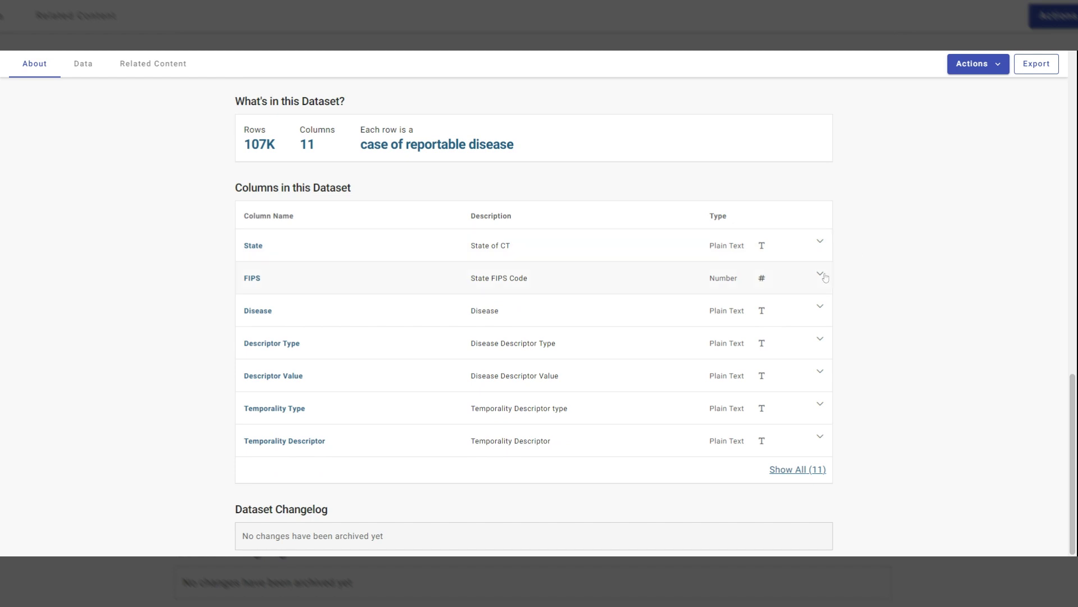
click(806, 469)
scroll(875, 368, down, 2)
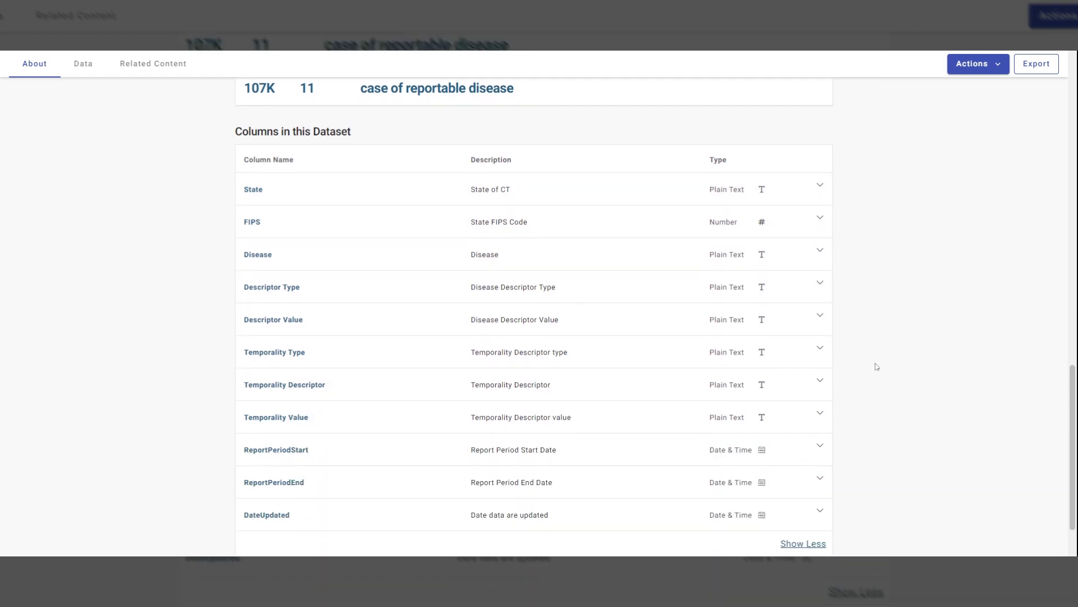
scroll(880, 326, up, 1)
scroll(881, 286, up, 20)
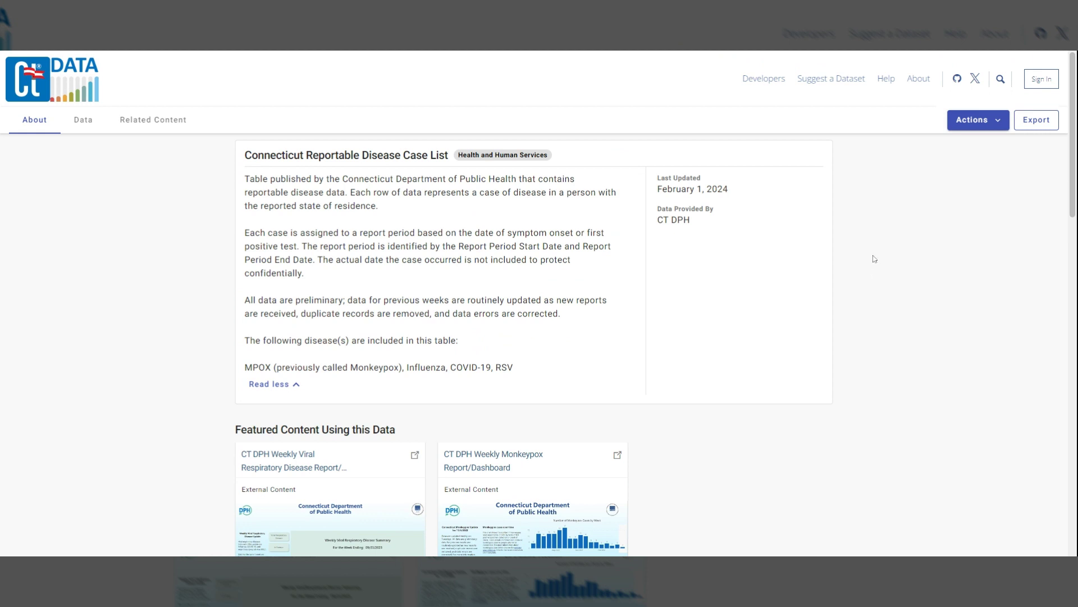
Step: Open the dataset's records for querying and look at the grouping and aggregation options before returning to the filters
click(85, 124)
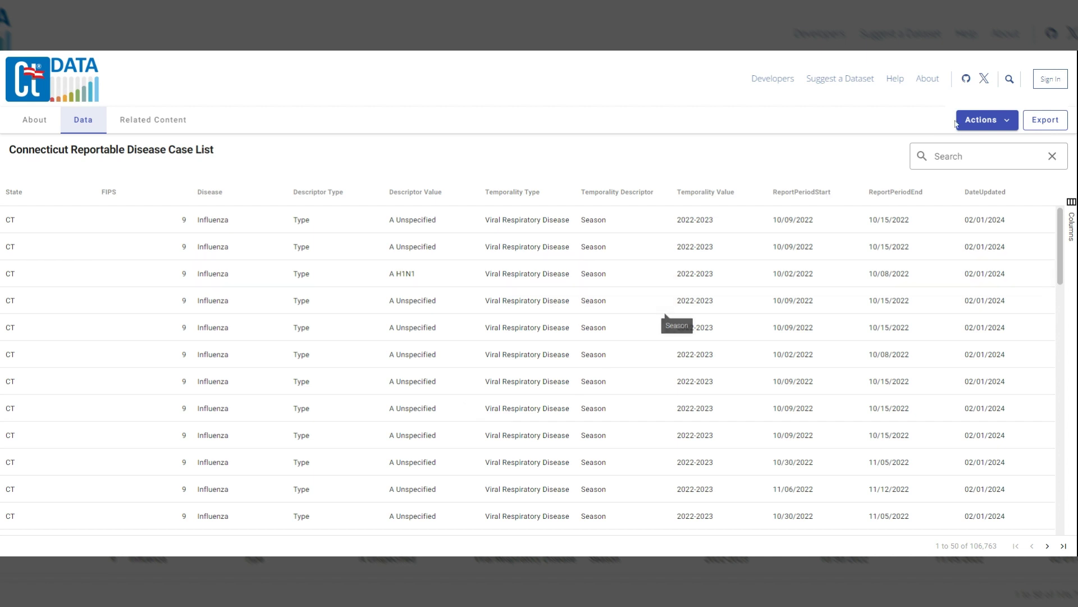
click(1009, 126)
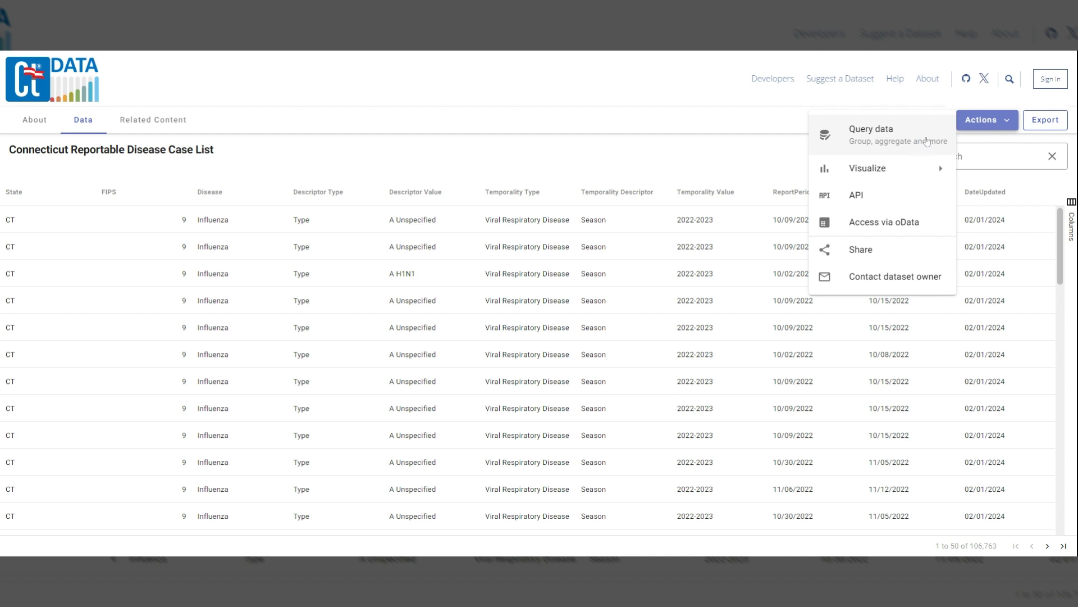
click(928, 138)
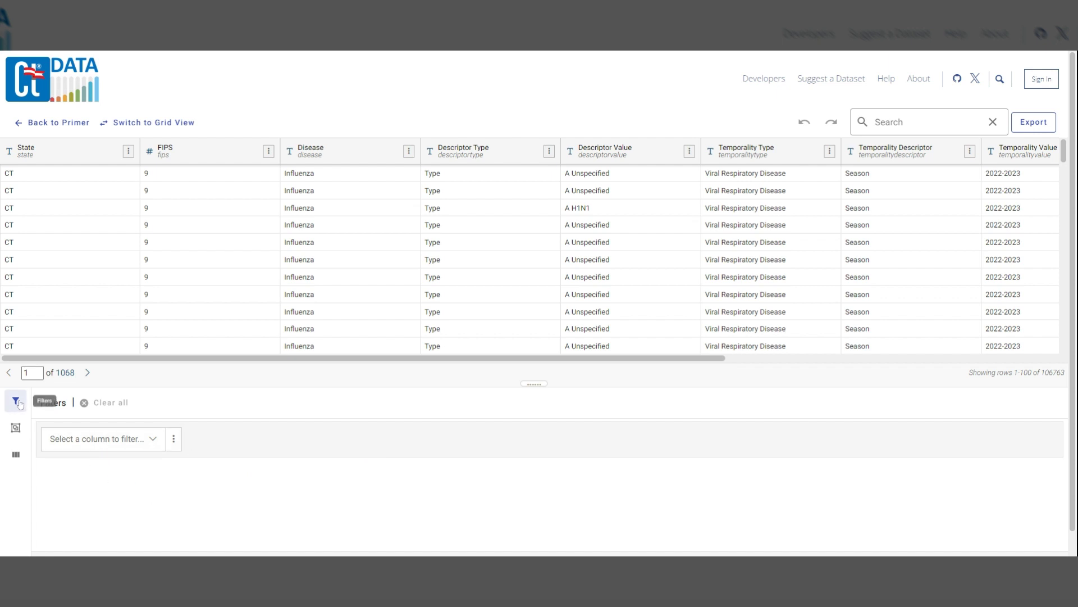
click(17, 433)
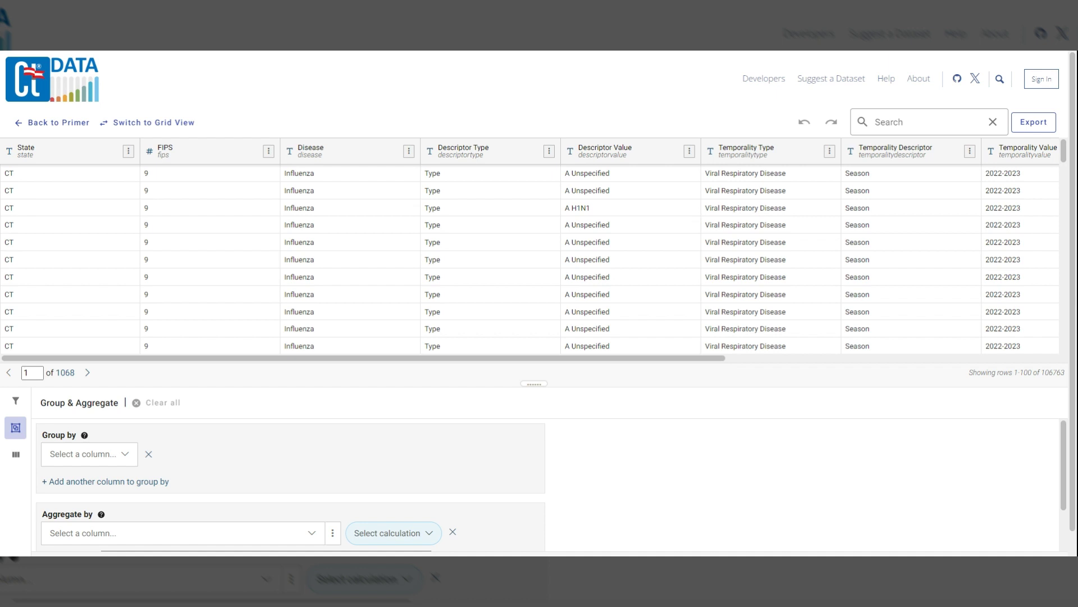
click(12, 407)
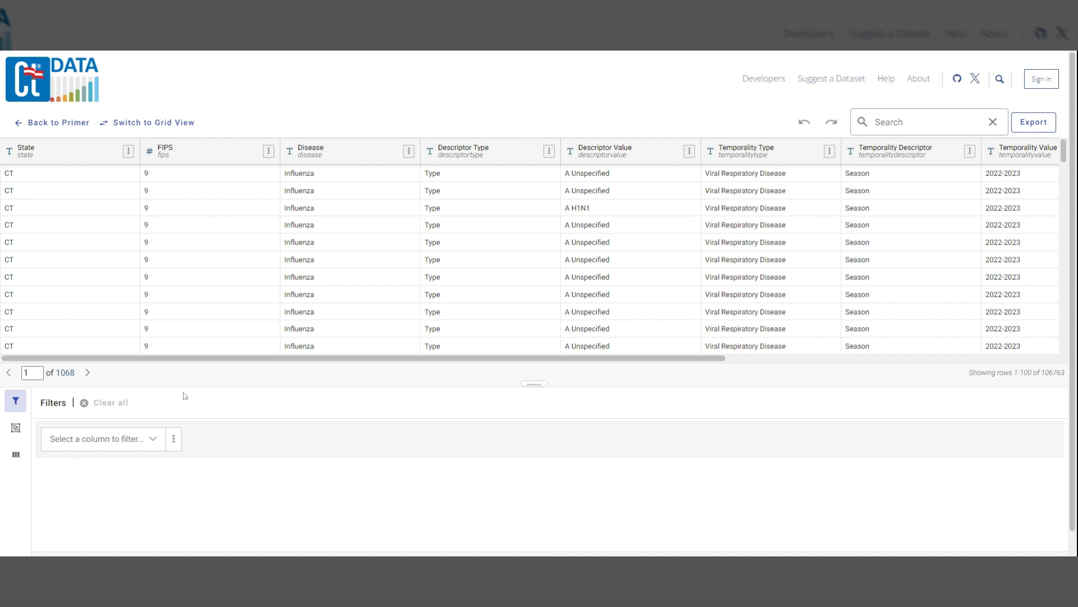
Step: Filter the records so that Disease is one of Influenza
click(153, 439)
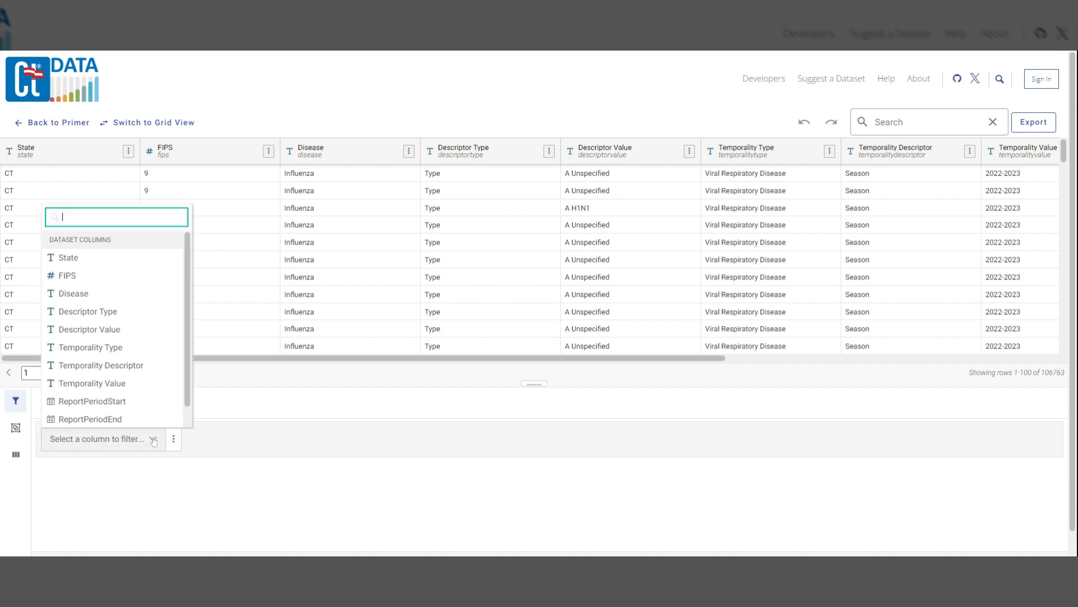
click(90, 293)
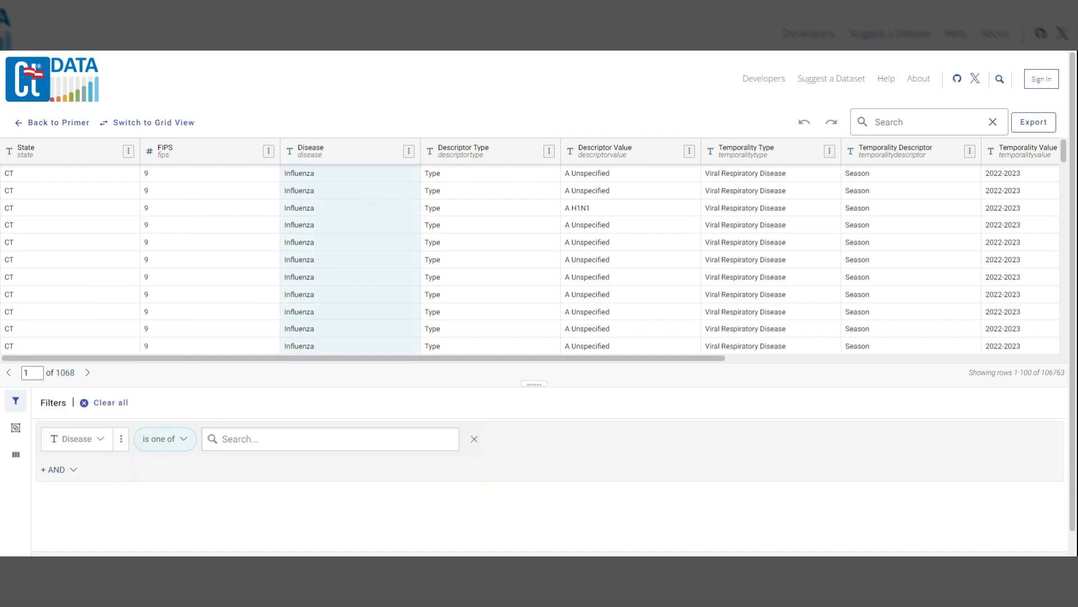
click(236, 438)
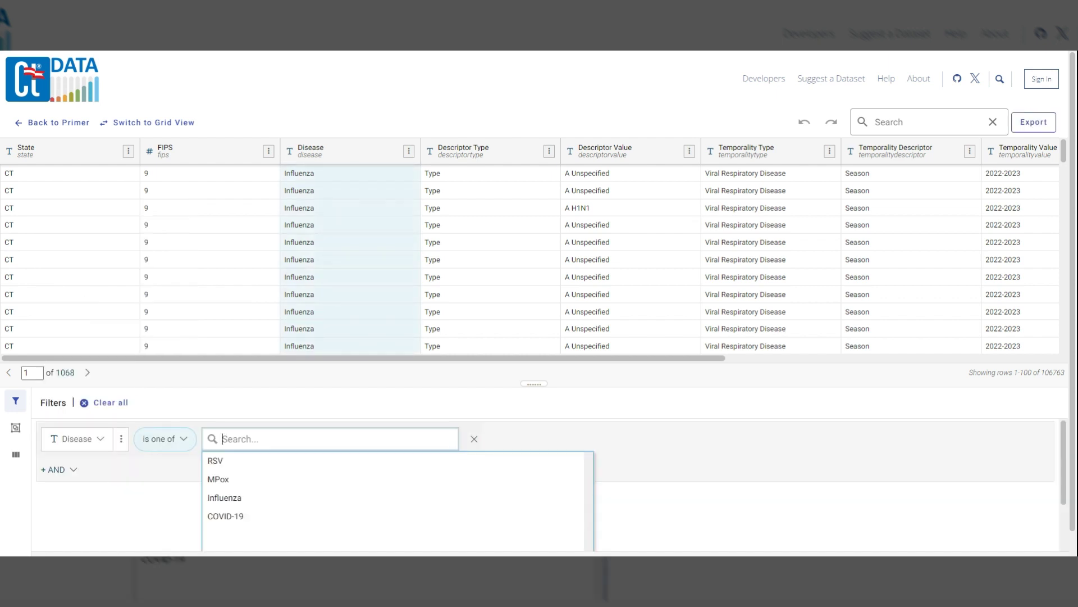
click(235, 499)
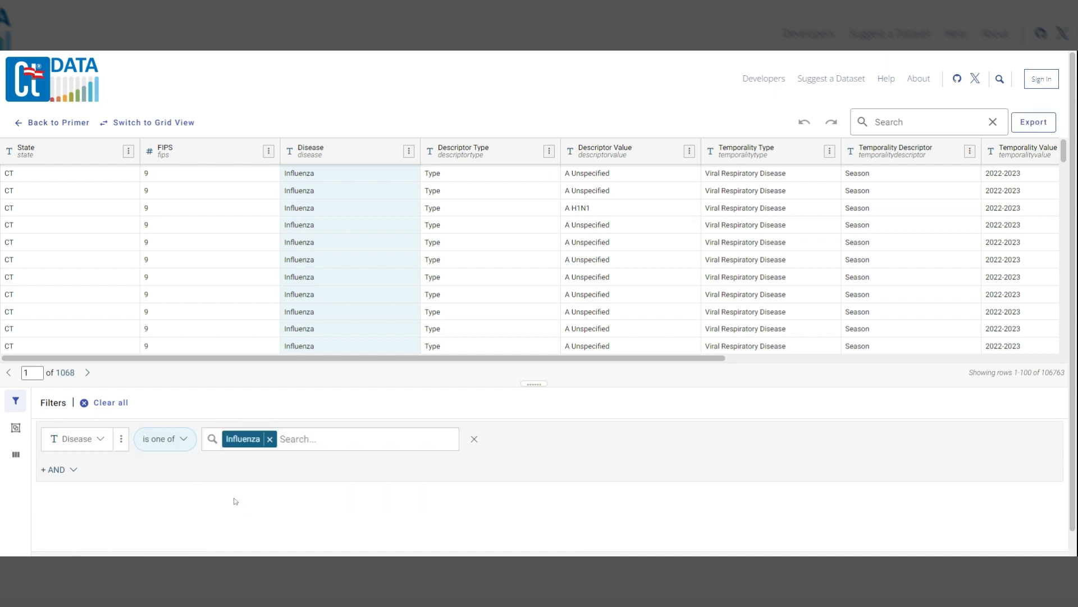
Step: Add an AND condition that Temporality Value is one of 2023-2024, apply the filters and check the number of matching rows
click(55, 470)
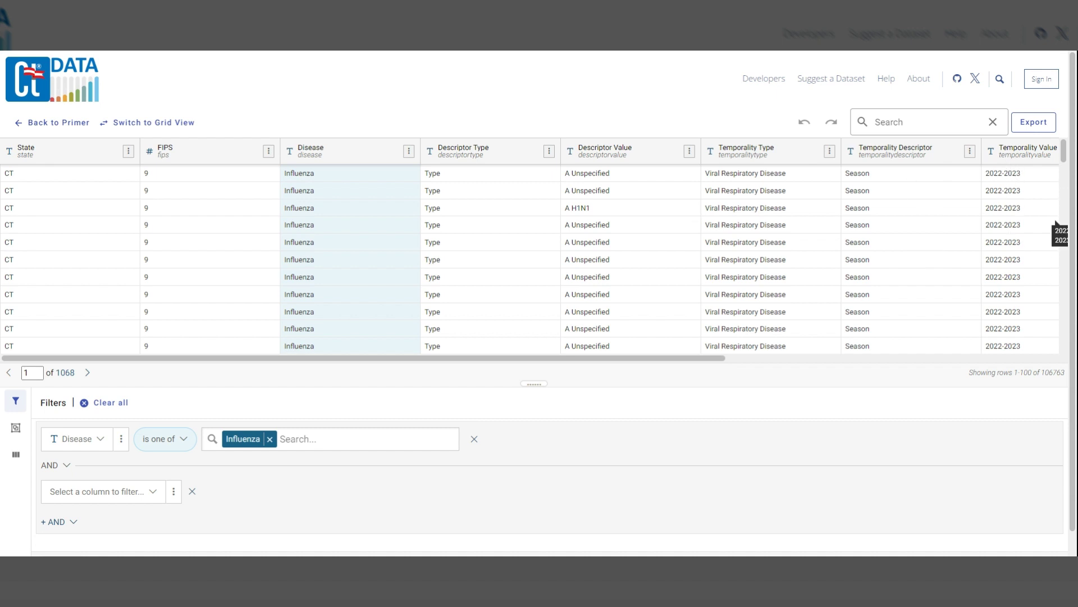
click(156, 500)
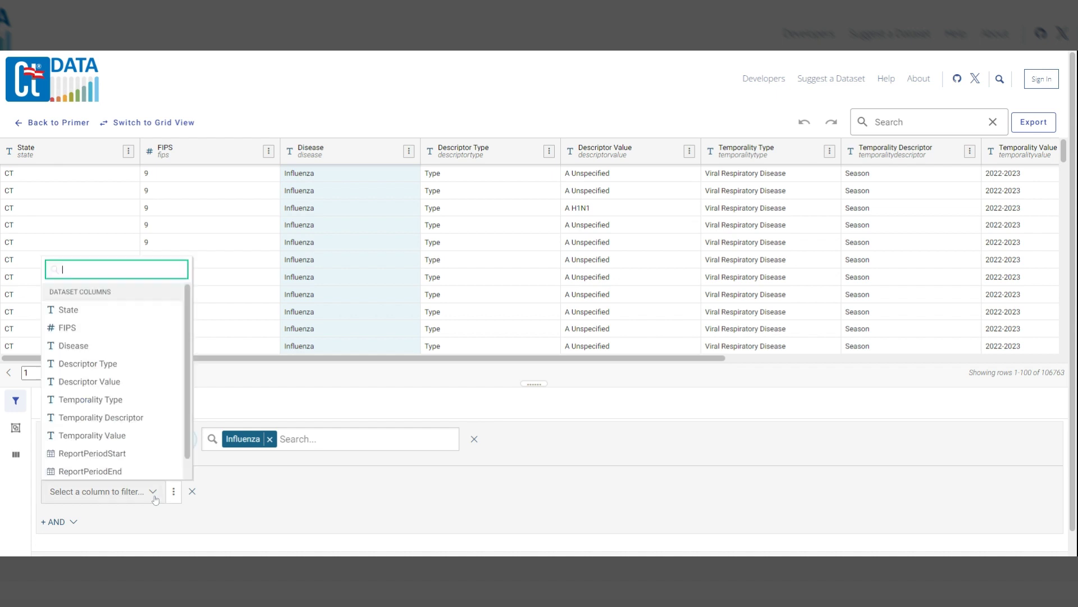
click(104, 436)
click(270, 492)
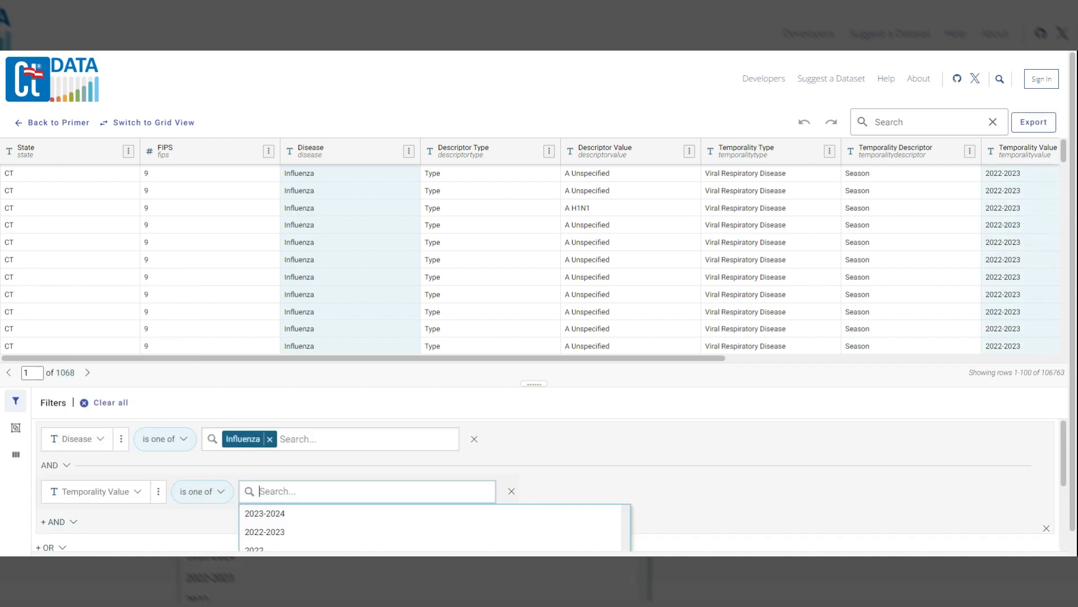
click(295, 518)
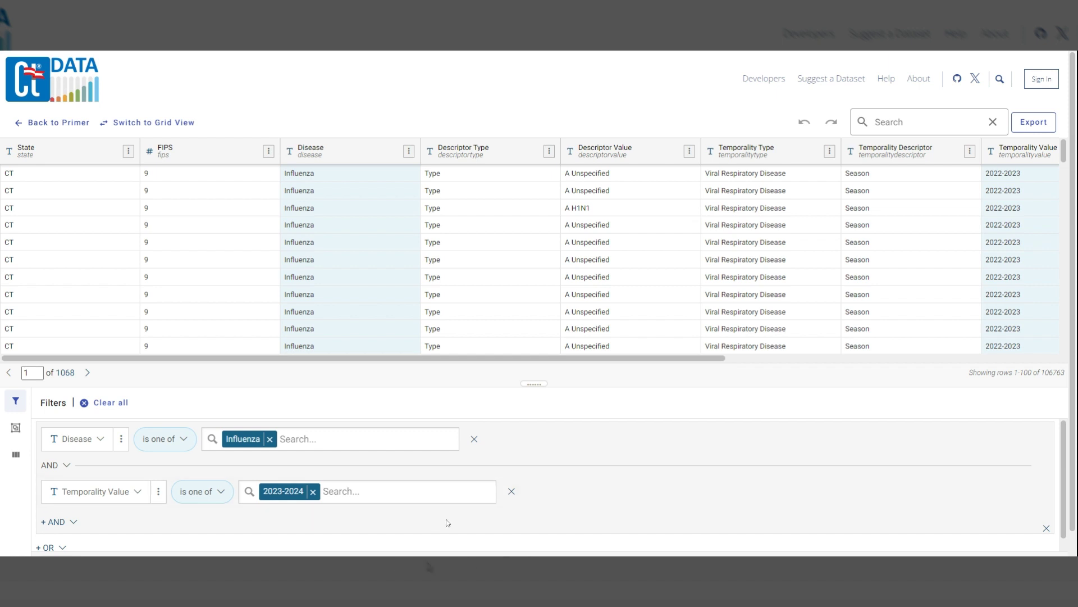
scroll(168, 522, down, 2)
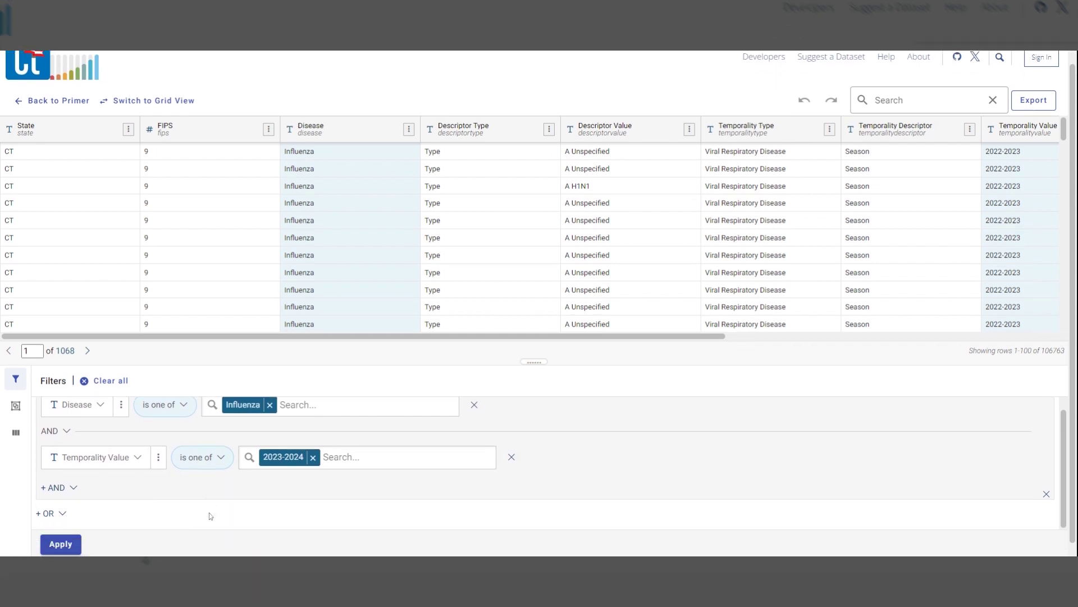
click(62, 542)
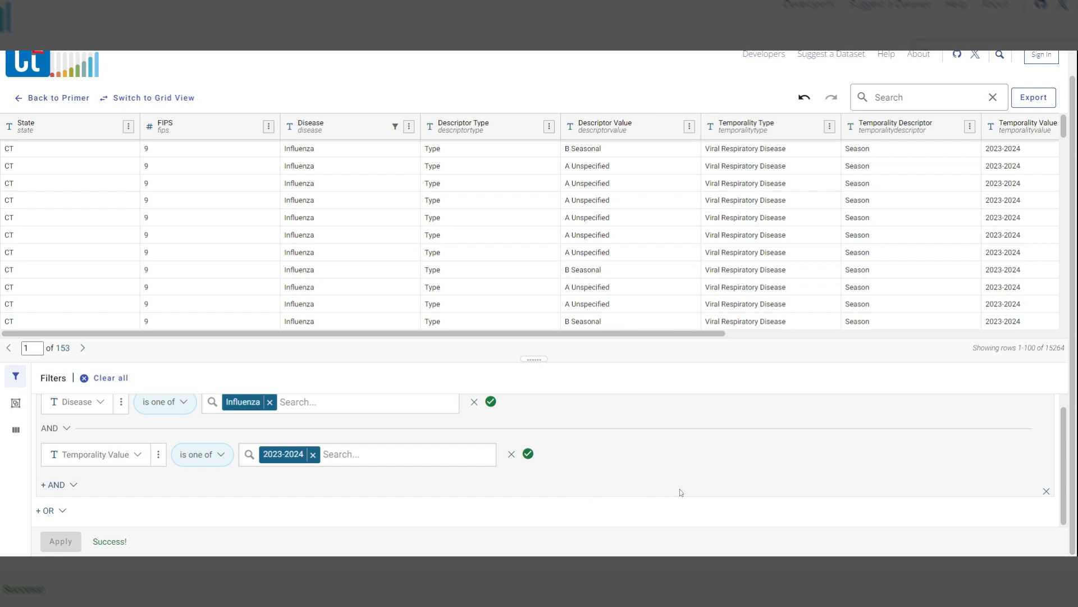
double_click(1055, 348)
scroll(990, 440, up, 1)
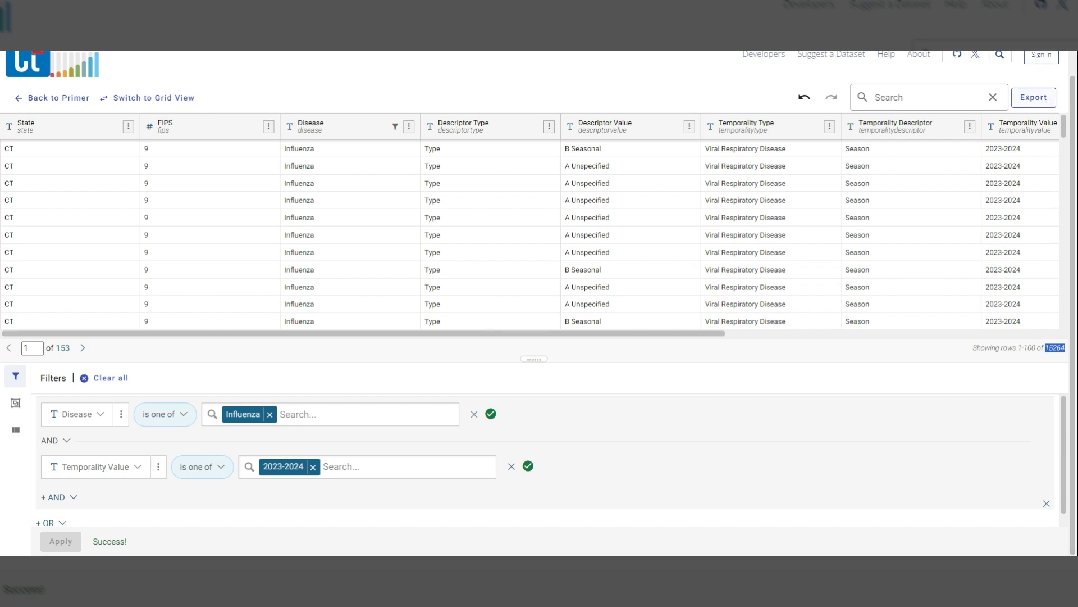
Step: Export the filtered records as a CSV for Excel file, after looking at the API endpoint option
click(1047, 101)
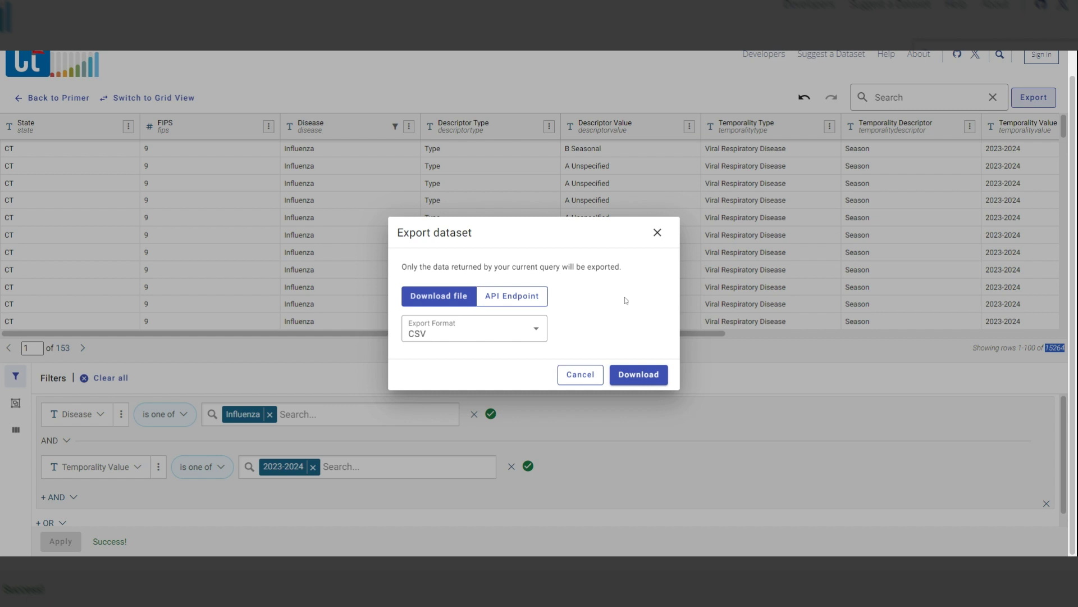
click(536, 296)
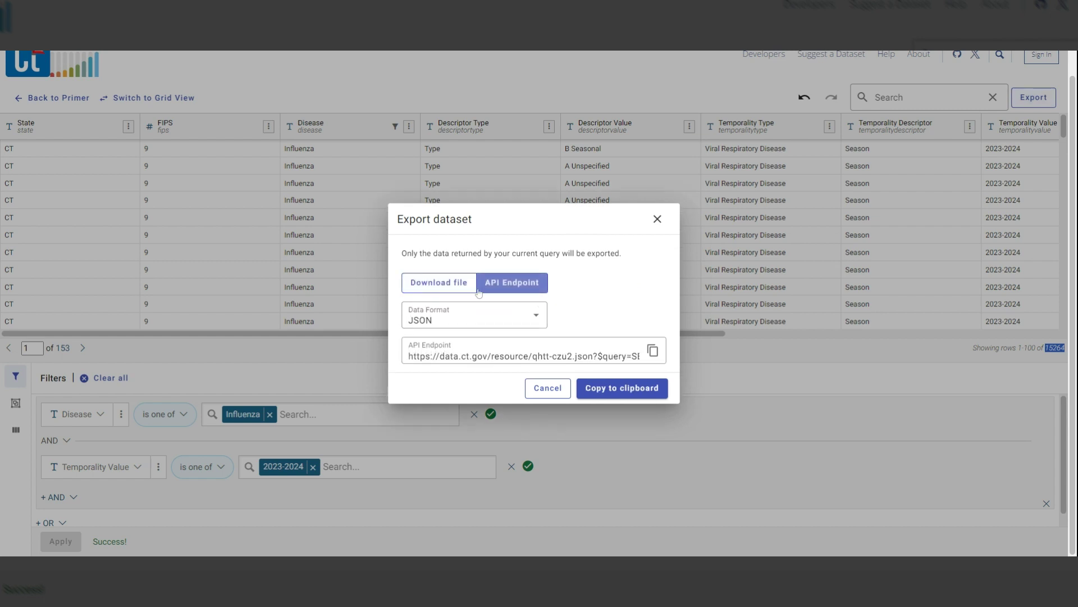
click(442, 287)
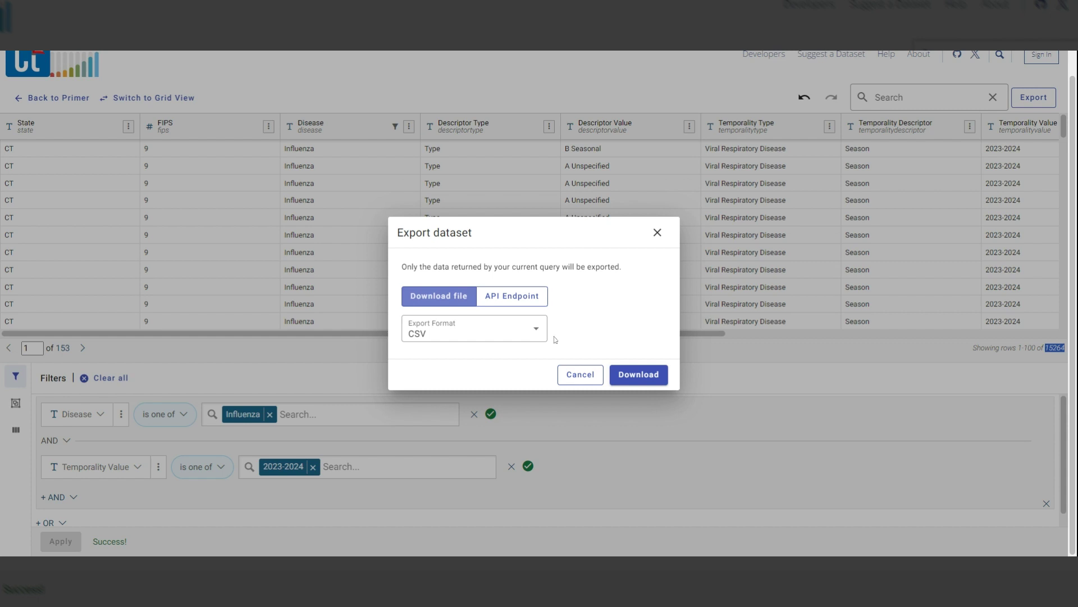
click(536, 329)
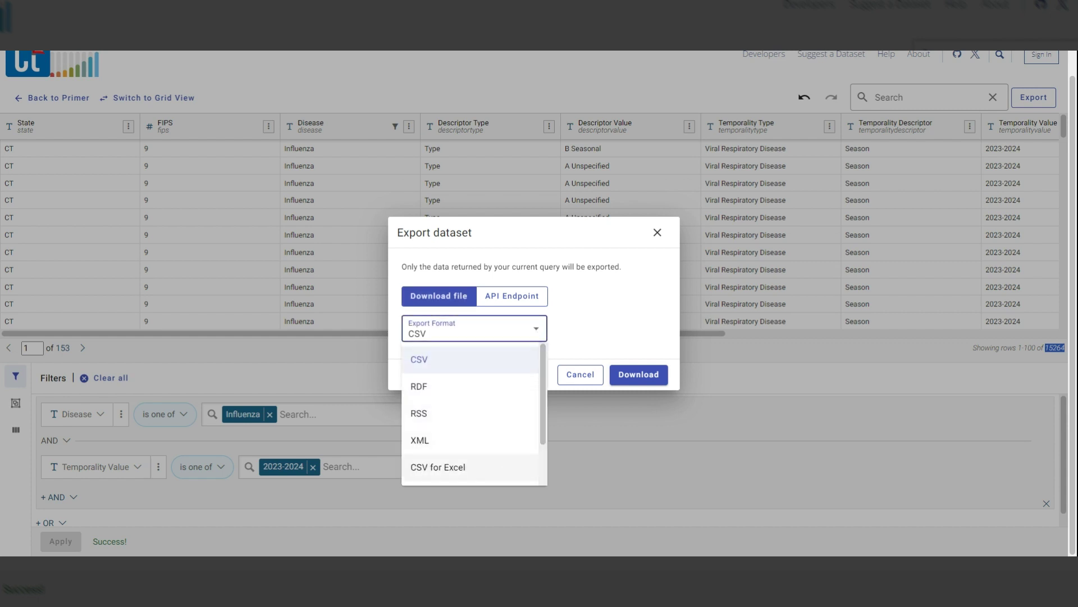
click(495, 473)
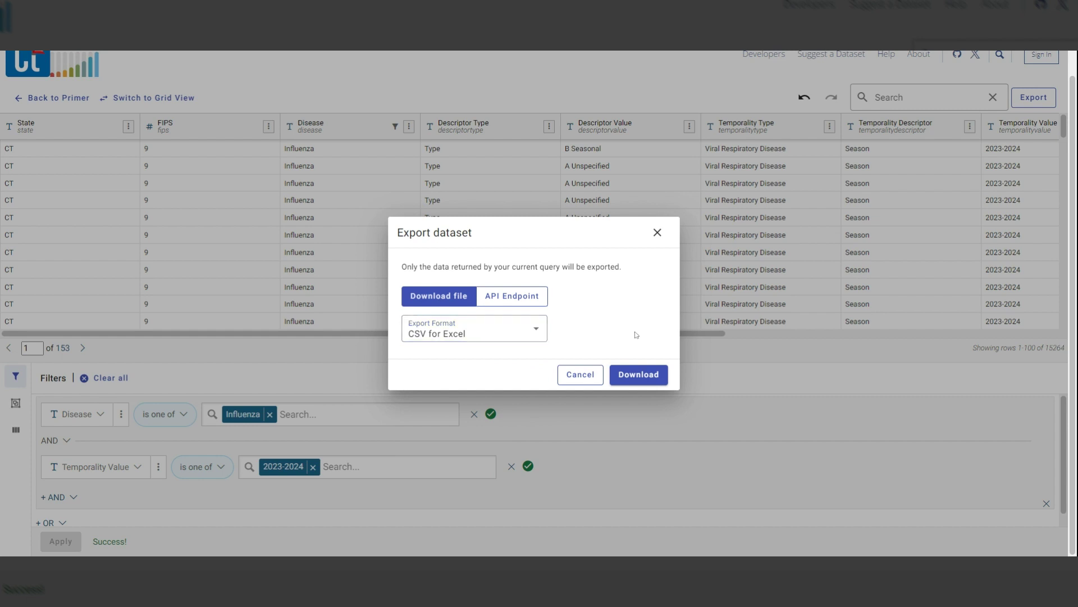
click(645, 380)
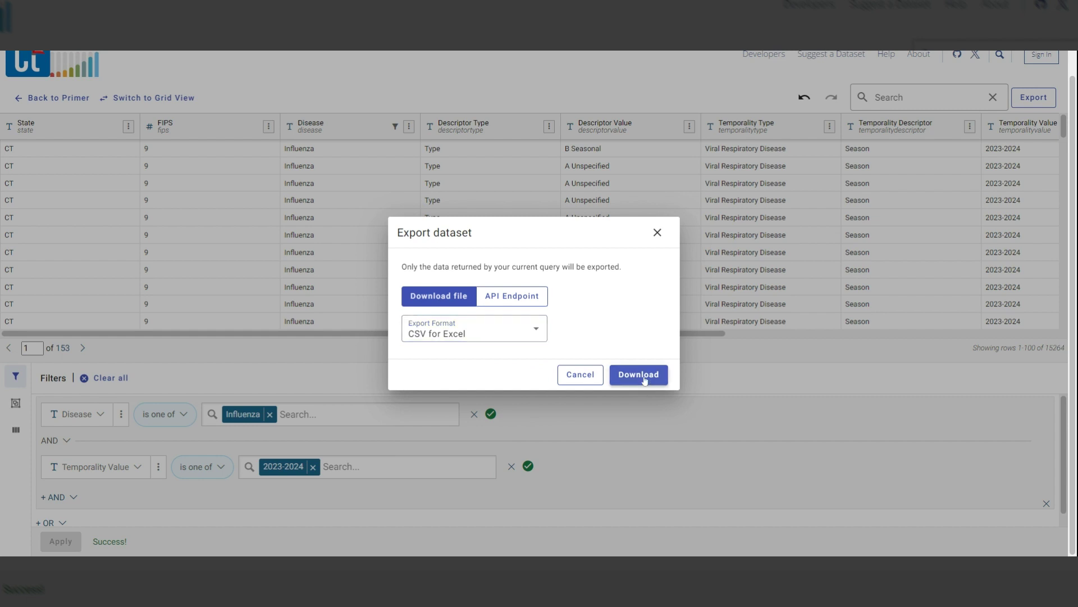
click(645, 378)
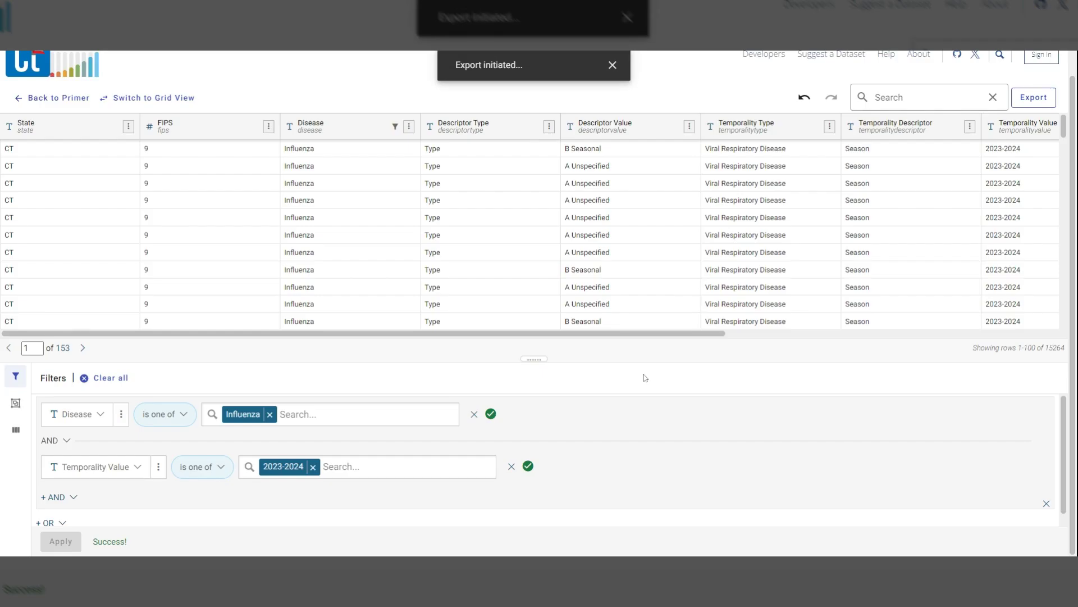